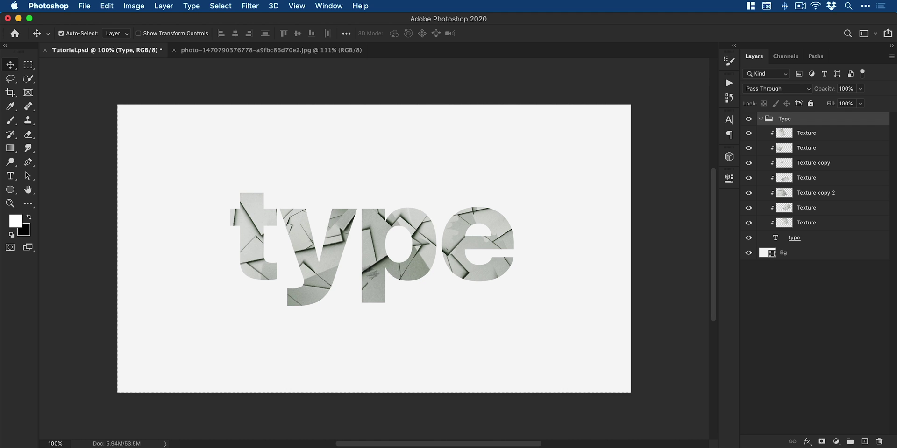
- Try replacing the word with 'hello', then undo back to 'type'
key(t)
click(359, 250)
key(super+a)
text(hello)
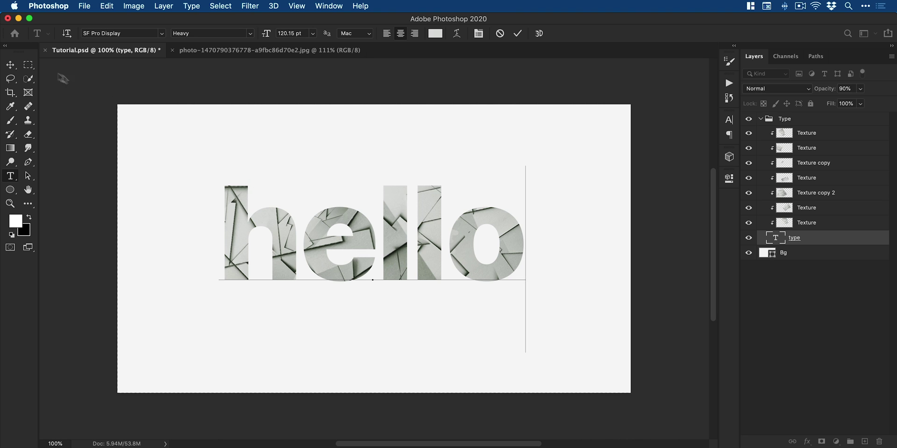
click(14, 63)
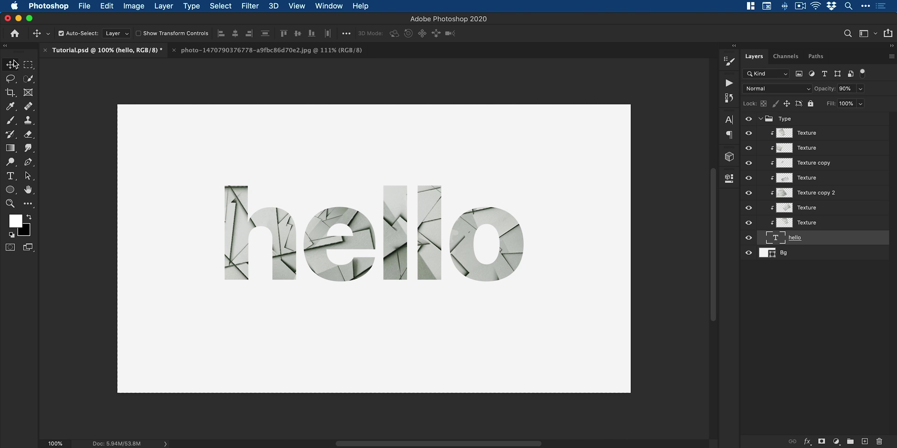
key(super)
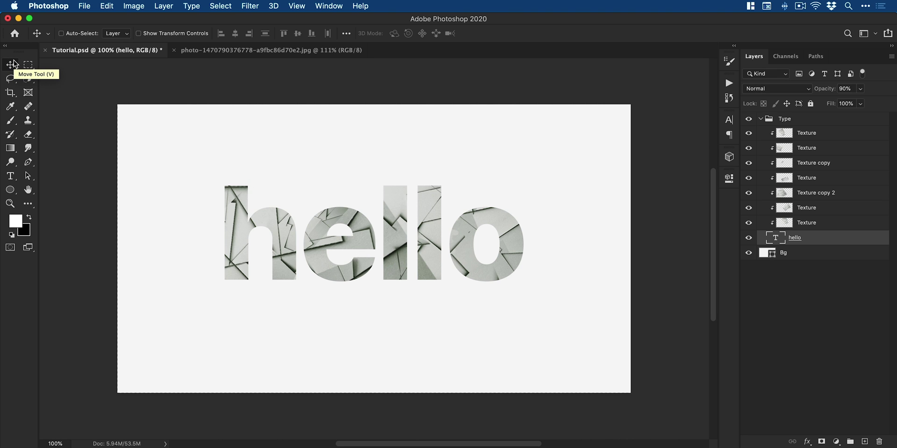
key(super+z)
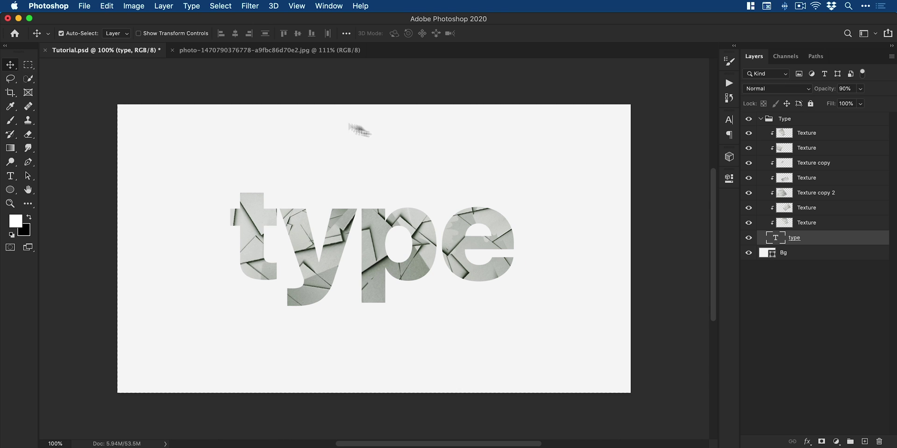
- Delete all seven Texture layers and ungroup the Type group
click(808, 224)
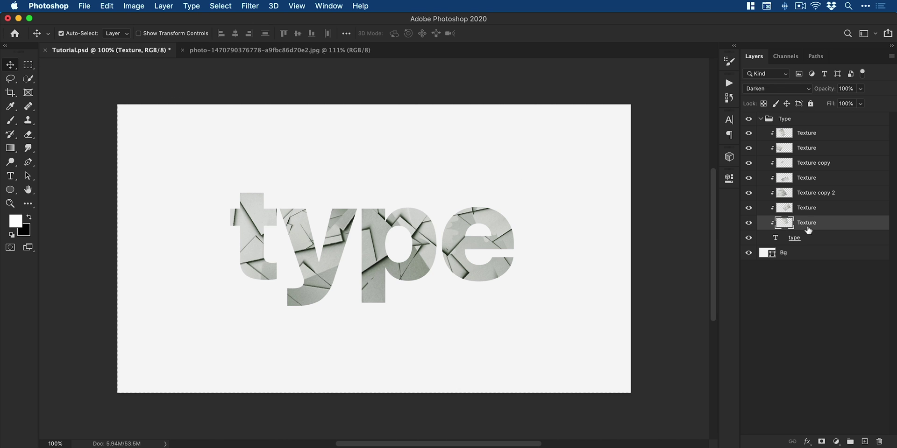
shift+click(808, 133)
key(Delete)
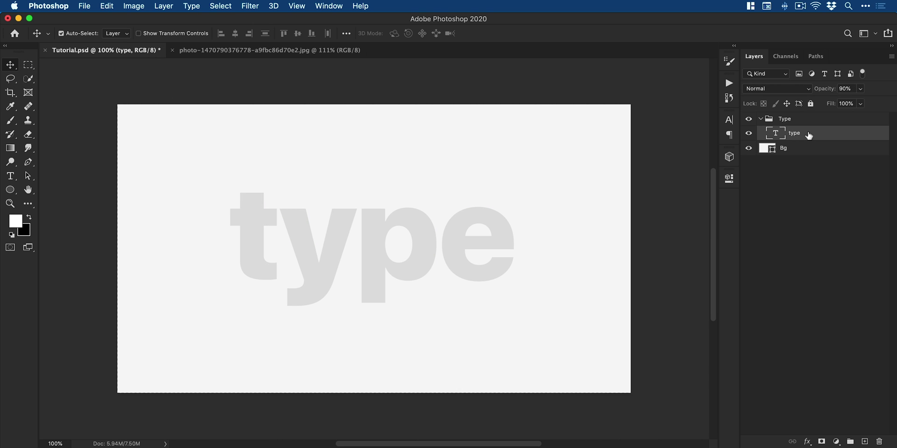
click(789, 124)
key(super+shift+g)
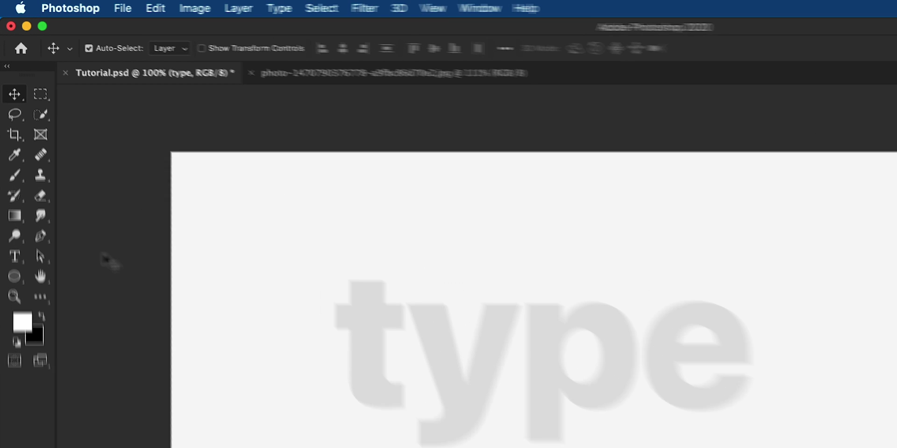
click(15, 265)
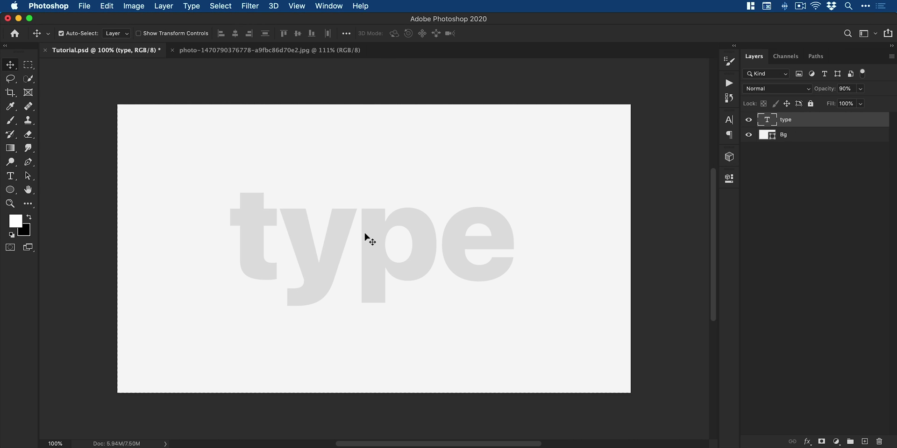
- Select and cut the whole paper photo, then paste it into Tutorial.psd as Layer 1
click(264, 51)
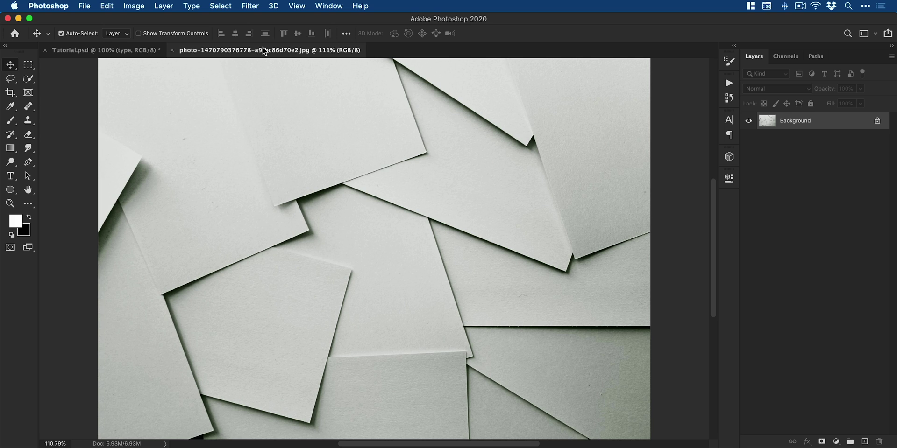
click(225, 5)
click(224, 17)
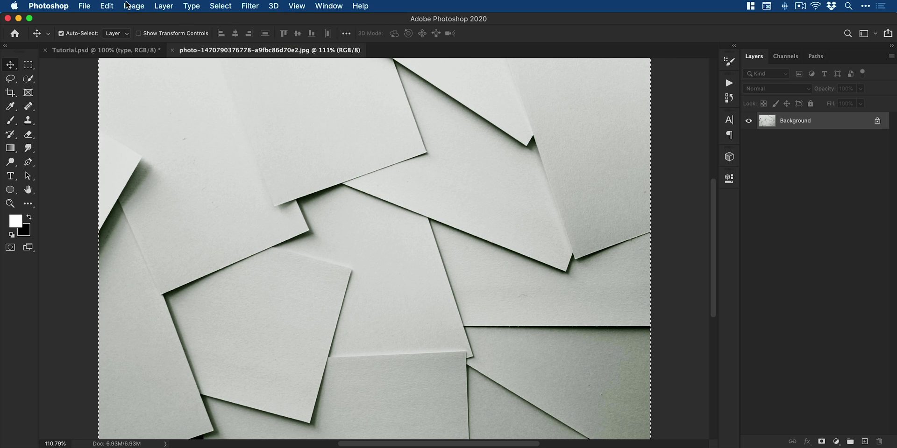
click(106, 5)
click(125, 74)
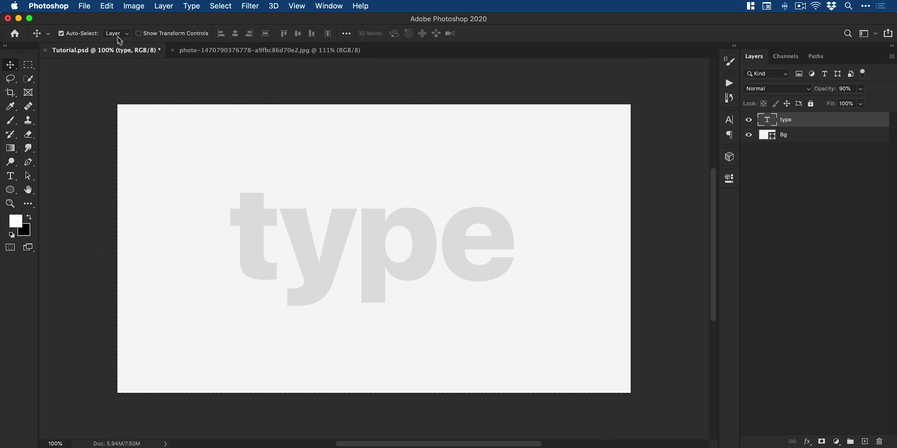
click(107, 6)
click(137, 102)
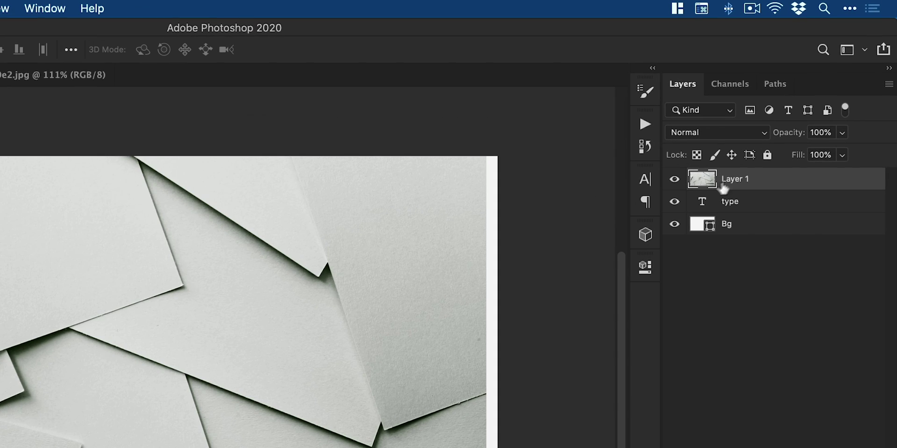
- Rename Layer 1 to 'texture' and clip it to the type layer
double_click(733, 179)
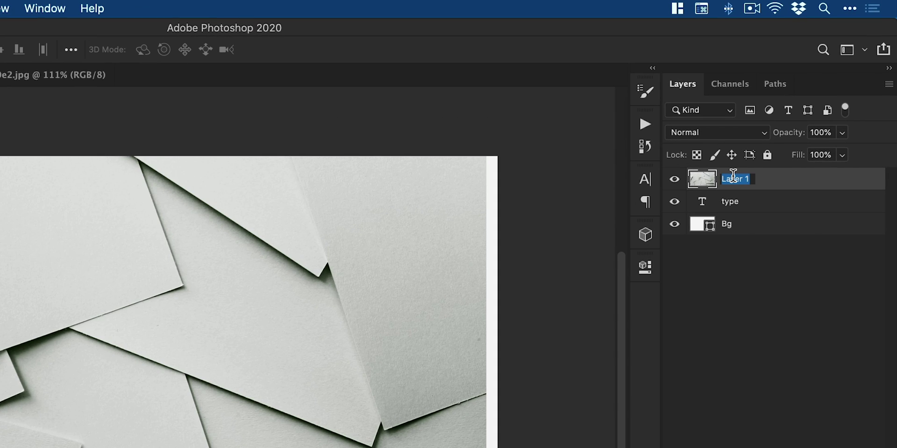
text(texture)
key(Return)
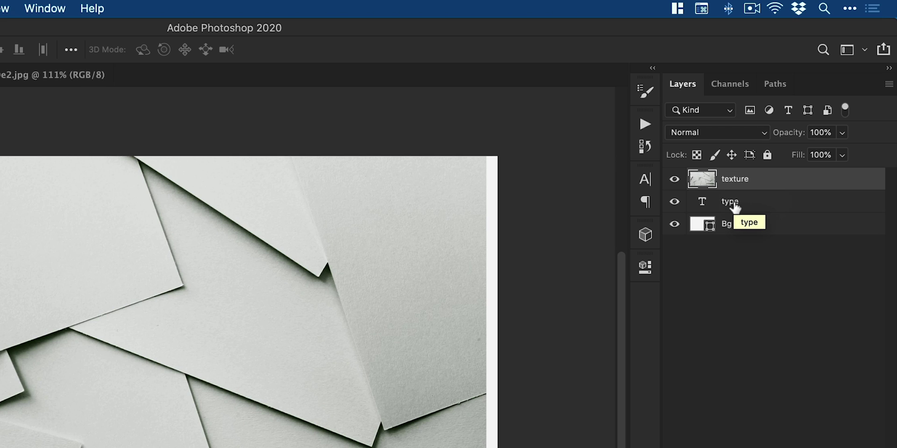
right_click(742, 179)
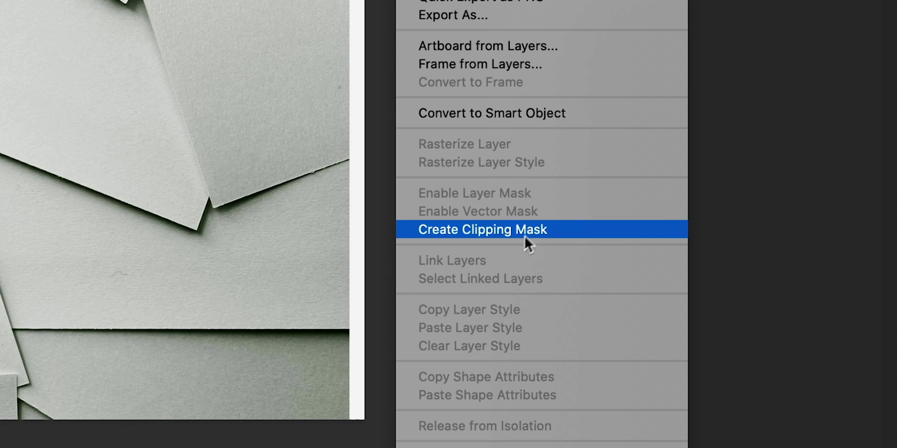
click(617, 447)
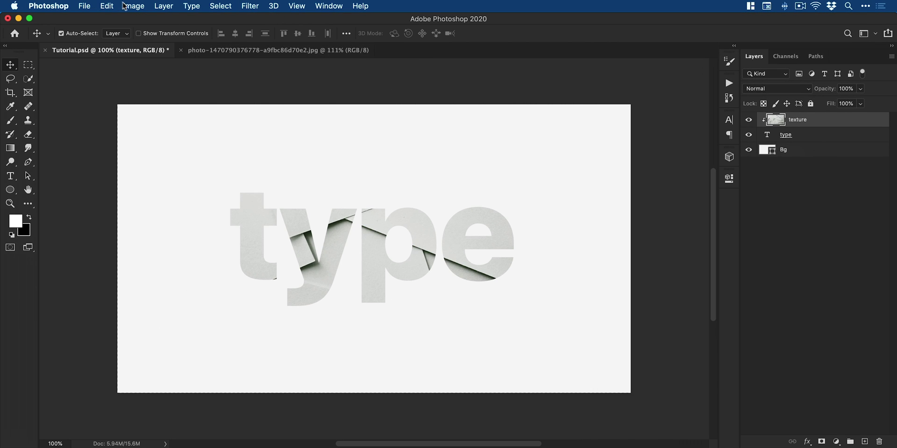
- Free-transform the texture to 58.12% and move it over the middle letters
click(110, 5)
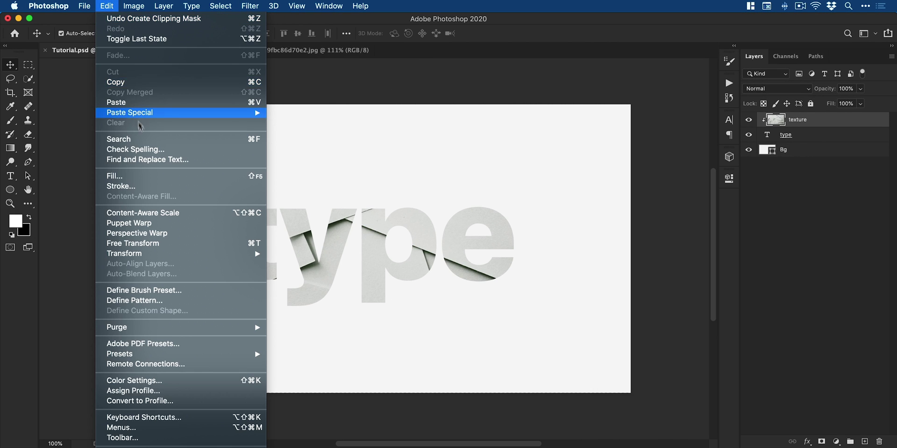
click(209, 242)
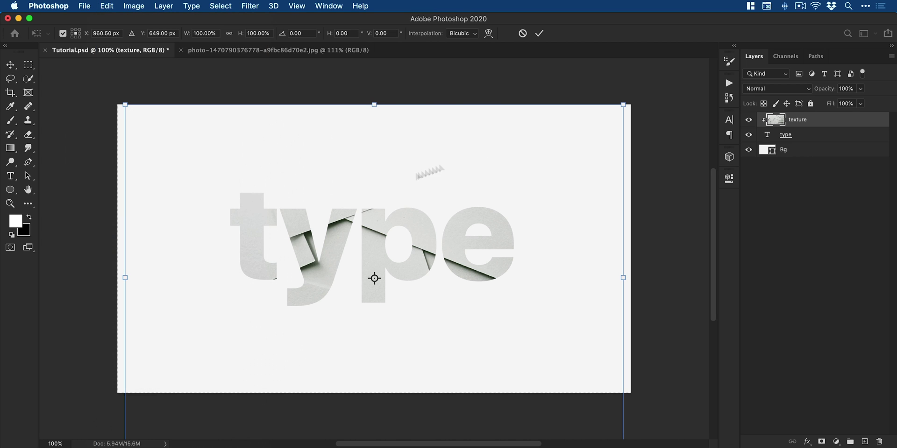
drag(618, 110, 436, 281)
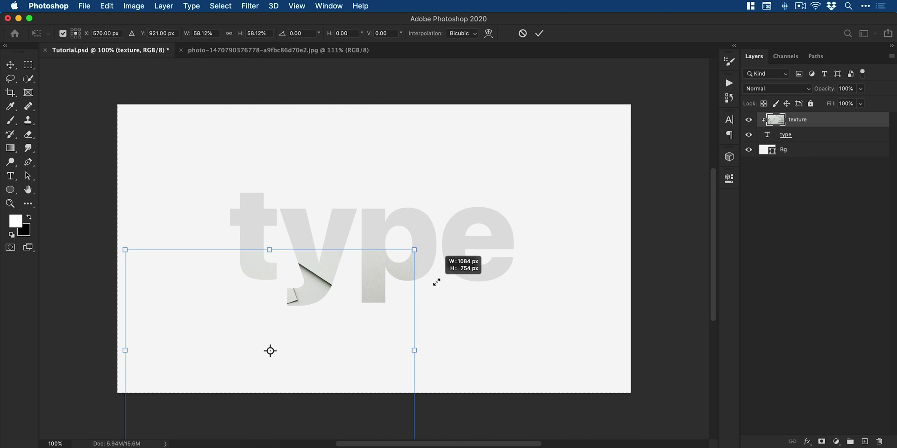
drag(360, 310, 426, 189)
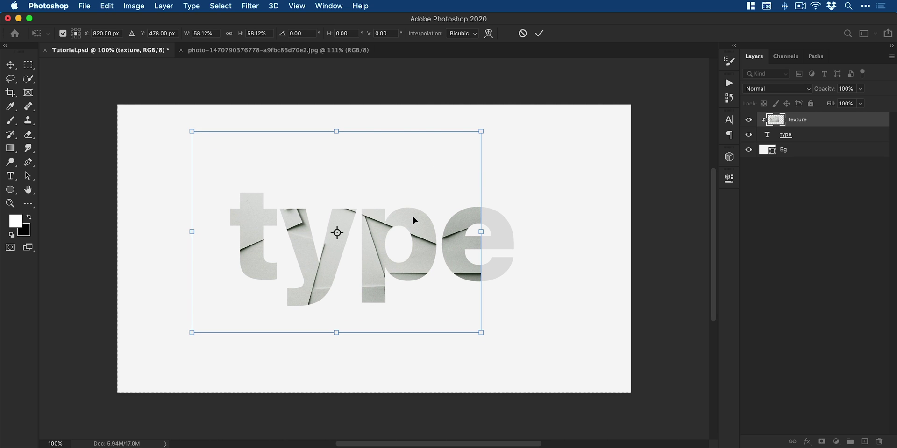
key(Return)
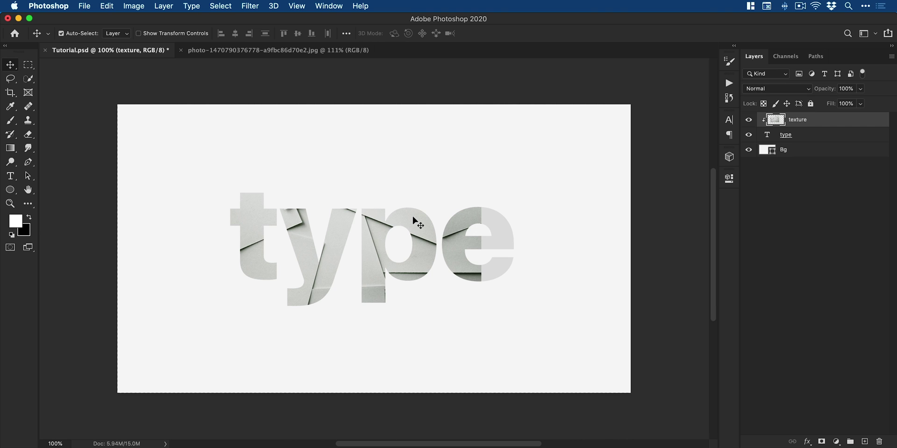
- Colour the word 'type' red #ff1430
click(797, 139)
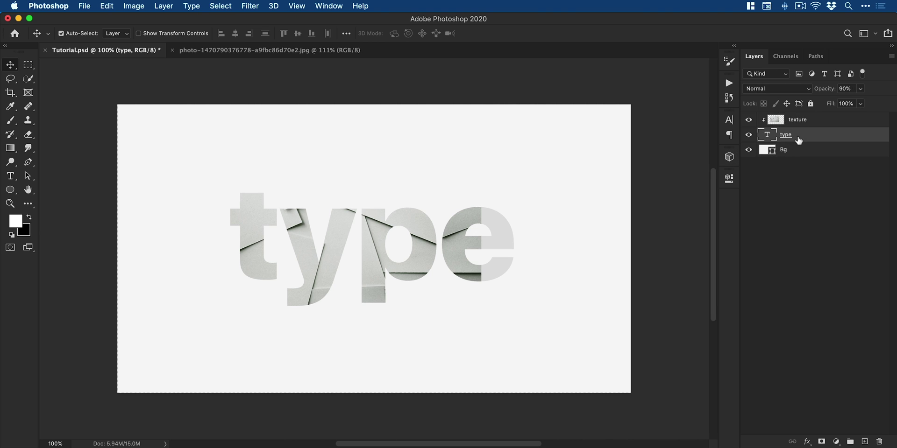
key(t)
drag(495, 239, 184, 245)
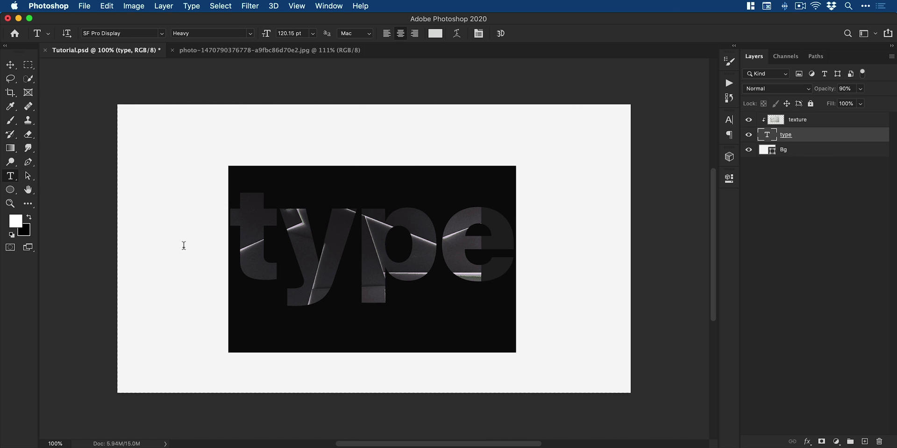
click(439, 37)
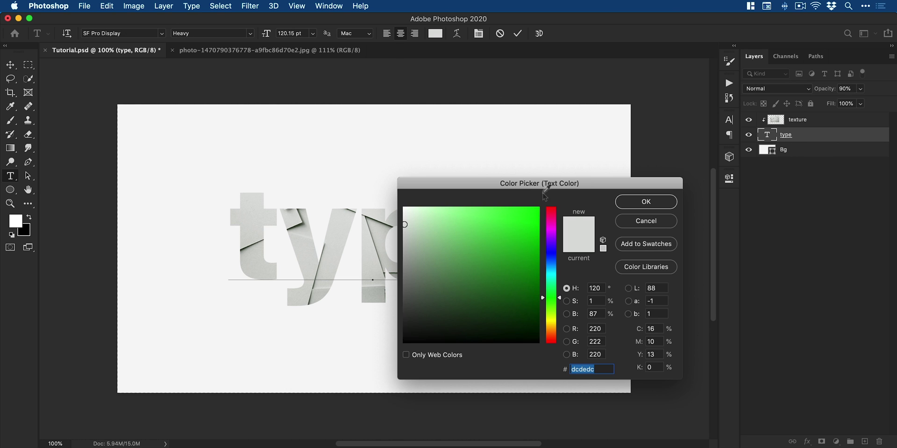
click(550, 212)
mouse_move(516, 217)
mouse_down()
mouse_move(523, 207)
mouse_move(549, 212)
mouse_up()
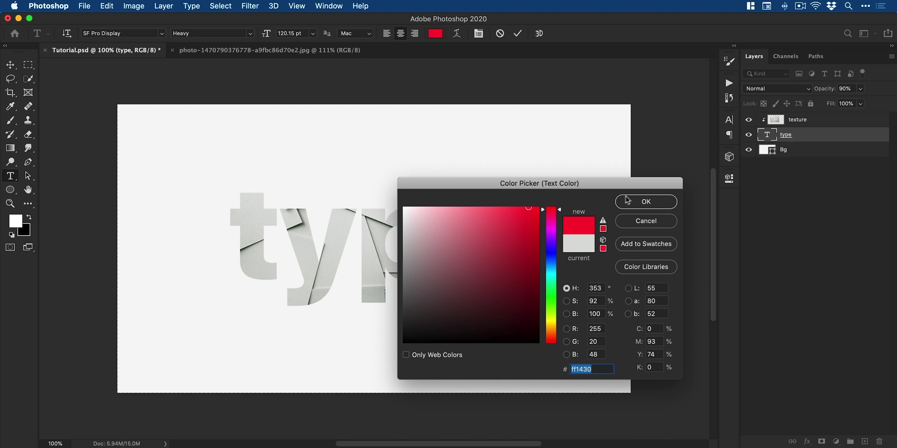
click(639, 201)
click(10, 64)
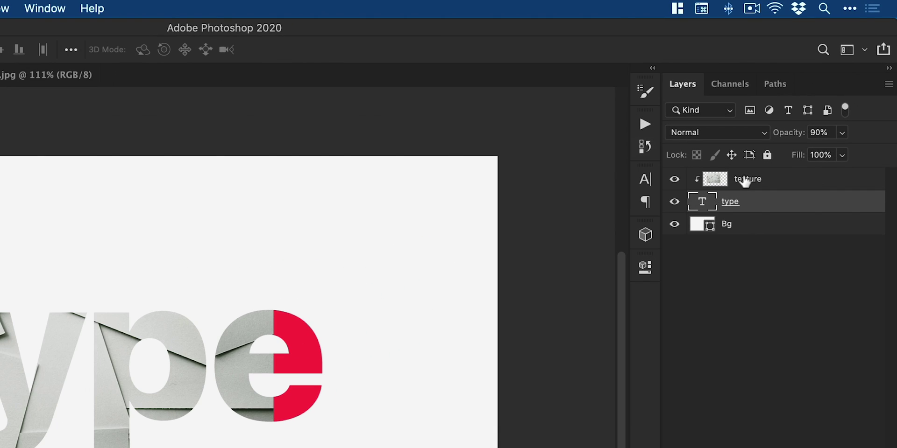
- Set the clipped texture layer's blend mode to Darken
click(745, 181)
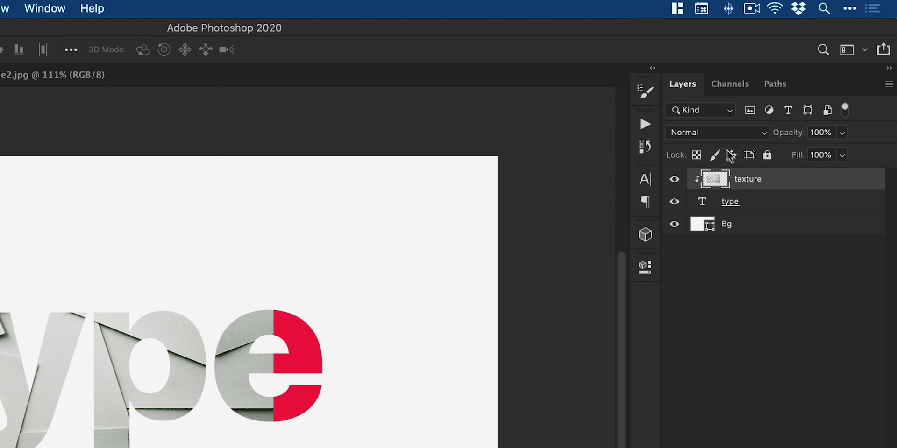
click(713, 133)
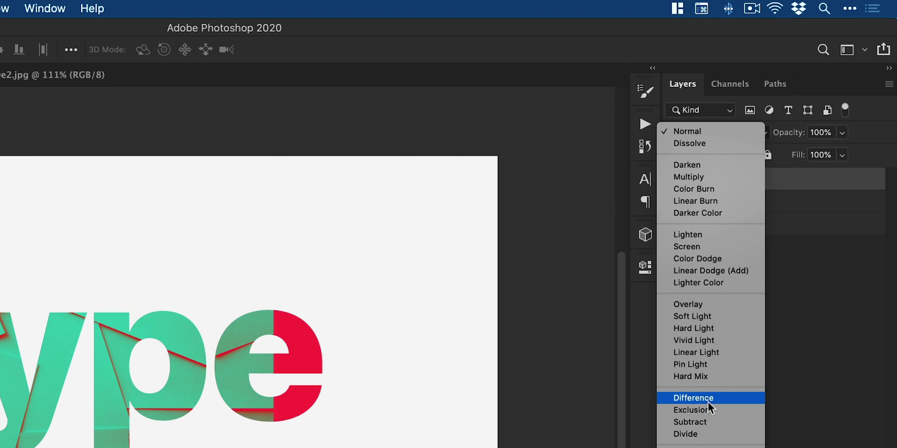
click(704, 165)
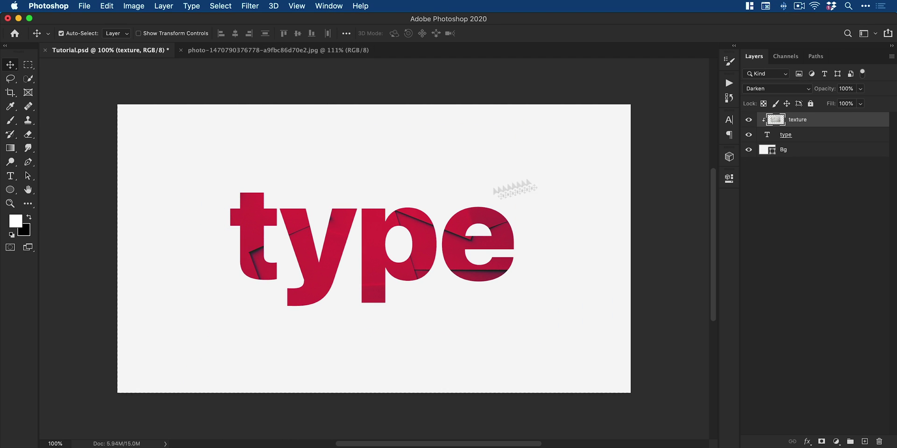
- Duplicate the texture layer, then move the copy down-left and rotate it about 27°
right_click(809, 123)
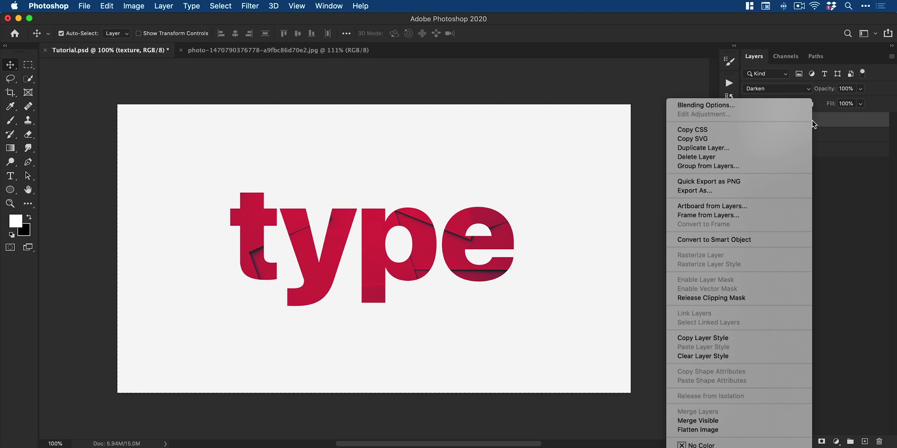
click(783, 147)
click(546, 238)
key(ctrl+t)
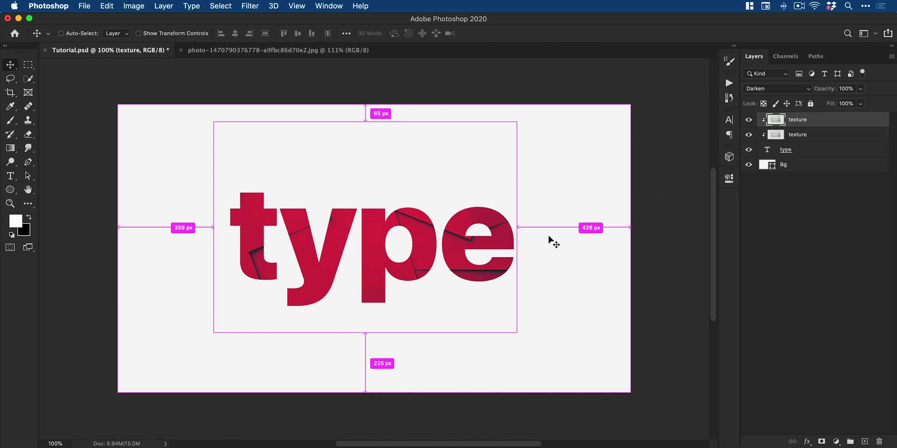
drag(422, 182, 393, 208)
drag(508, 148, 414, 186)
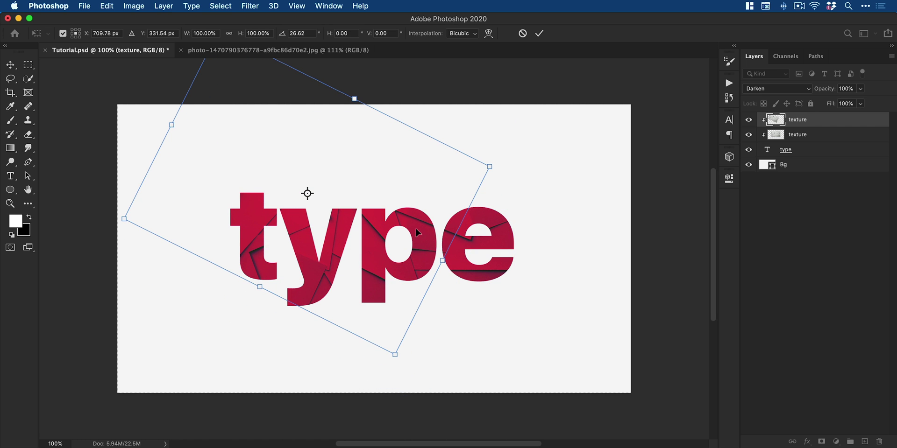
key(Return)
- Make another texture copy, shifted right and down and rotated about -63°
key(ctrl+alt+t)
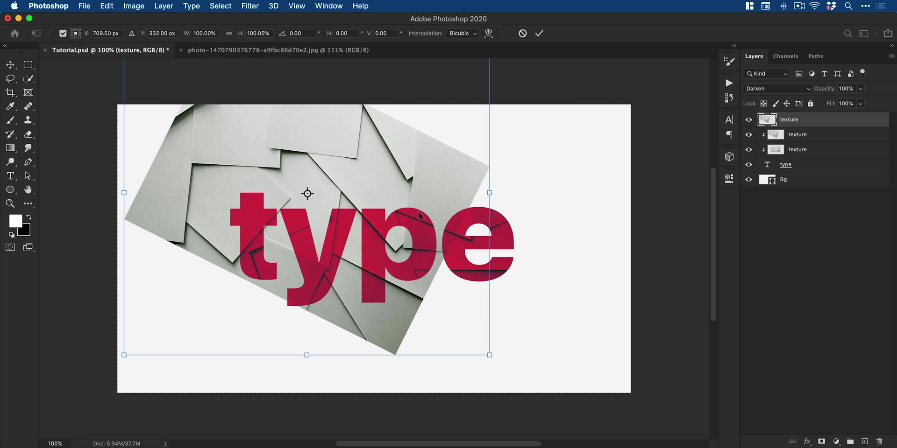
drag(419, 215, 541, 266)
drag(642, 219, 500, 178)
key(Return)
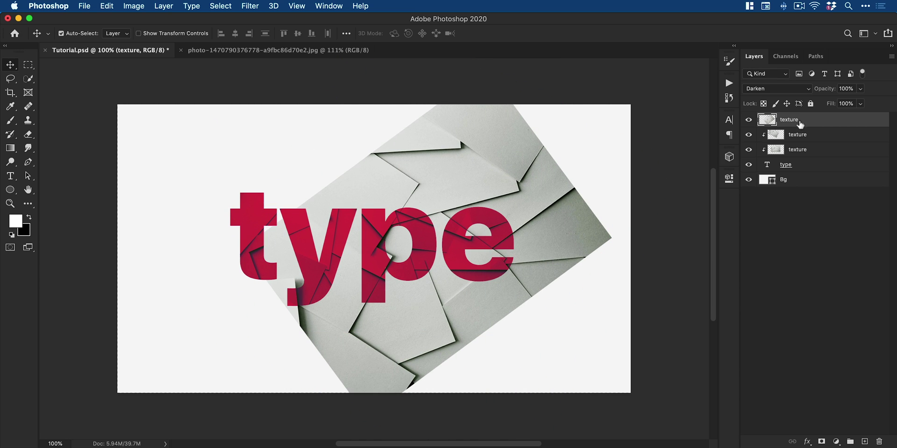
- Clip the top texture copy to the word and shift the middle texture left and down
right_click(800, 124)
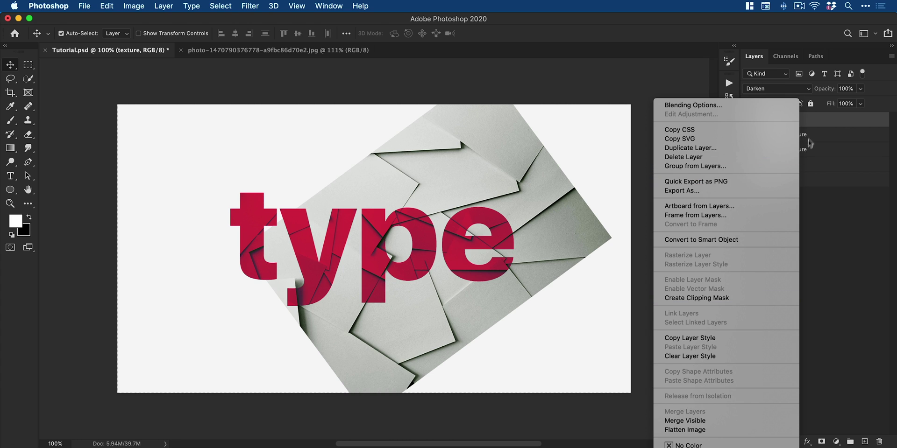
click(731, 298)
drag(791, 120, 799, 139)
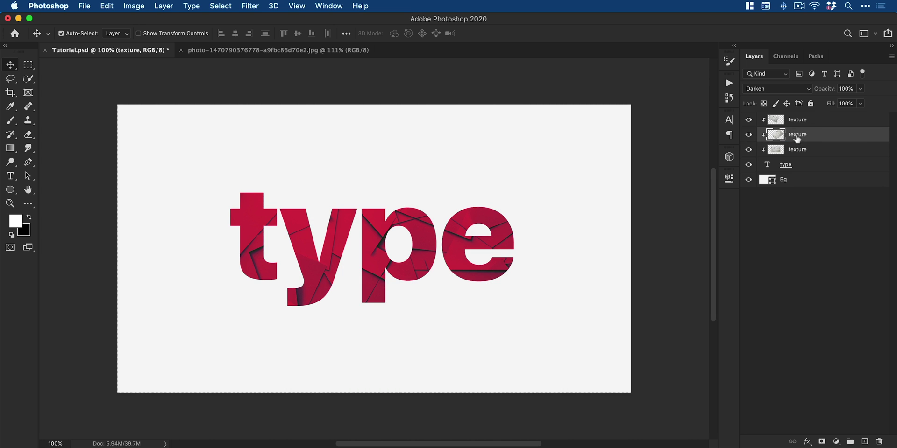
key(ctrl+t)
drag(525, 210, 427, 221)
- Commit the middle texture's position and add a fourth texture copy shifted sideways
key(Return)
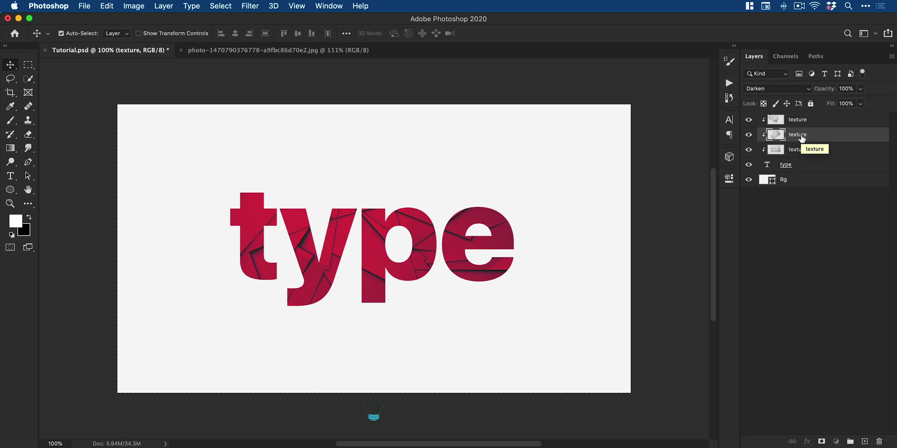
drag(802, 138, 801, 158)
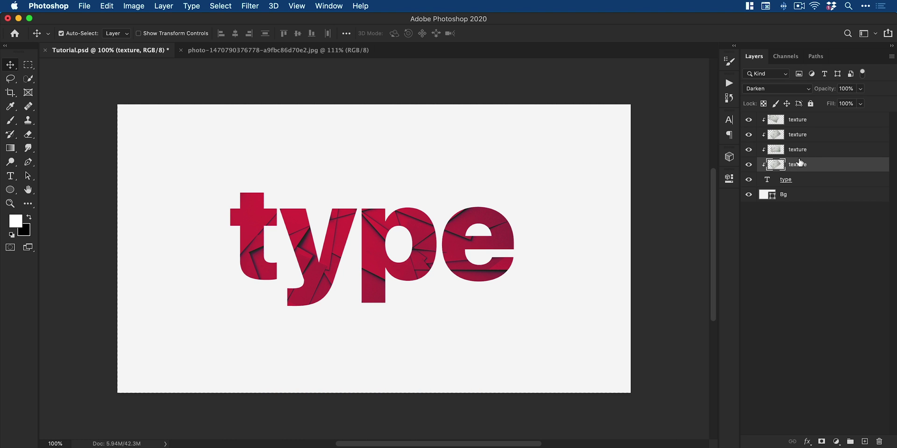
key(ctrl+t)
drag(344, 240, 233, 183)
key(Return)
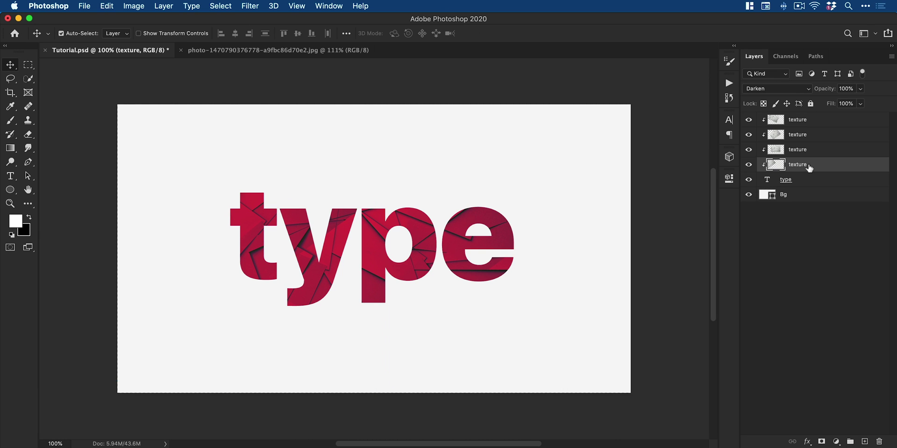
- Add a fifth texture copy shifted to the right
drag(809, 168, 802, 145)
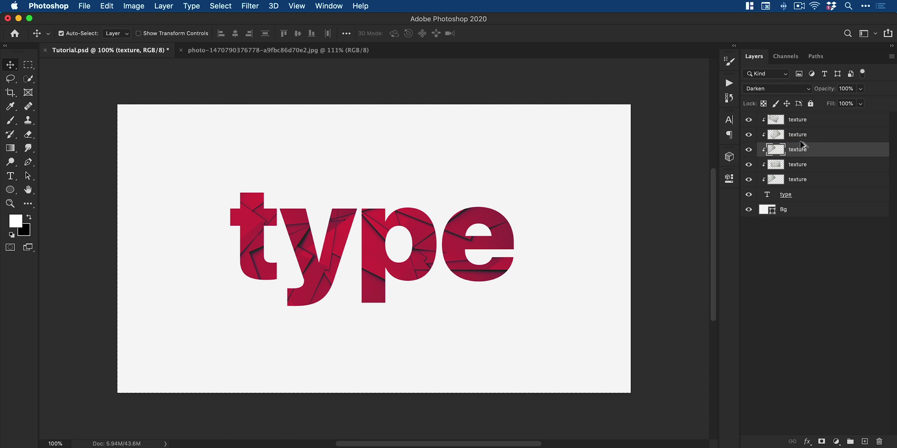
key(ctrl+t)
drag(362, 247, 550, 326)
key(Return)
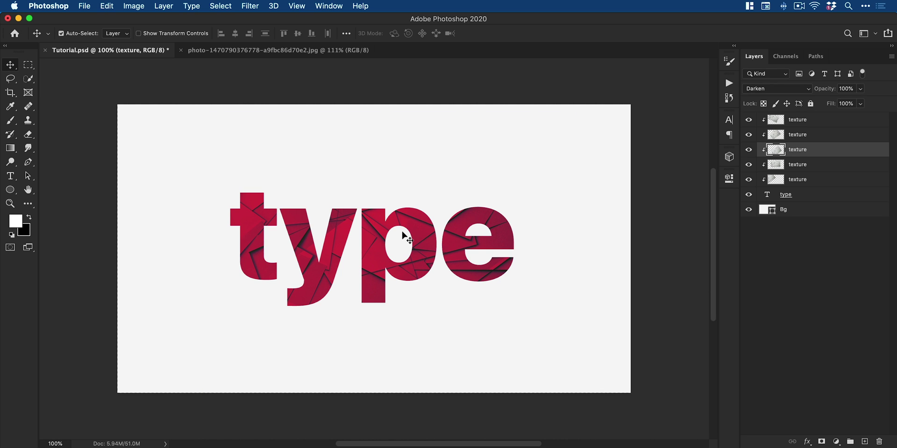
- Change the colour of the word 'type' to light grey #cfcfcf
click(789, 199)
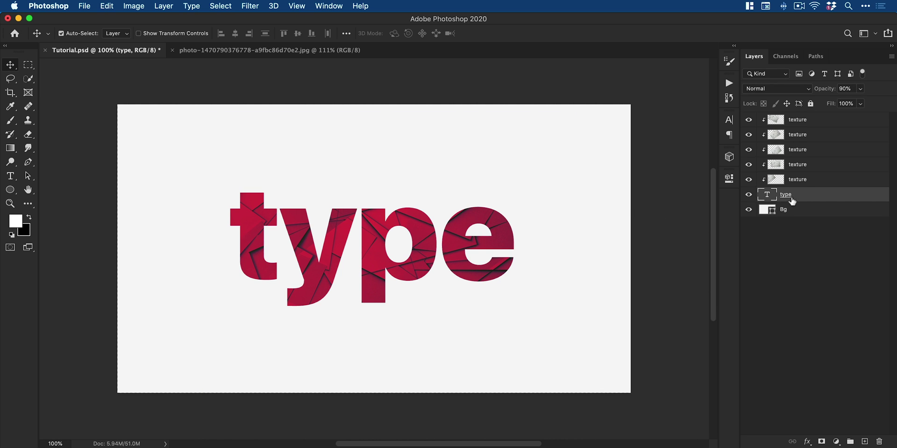
key(t)
drag(514, 240, 244, 237)
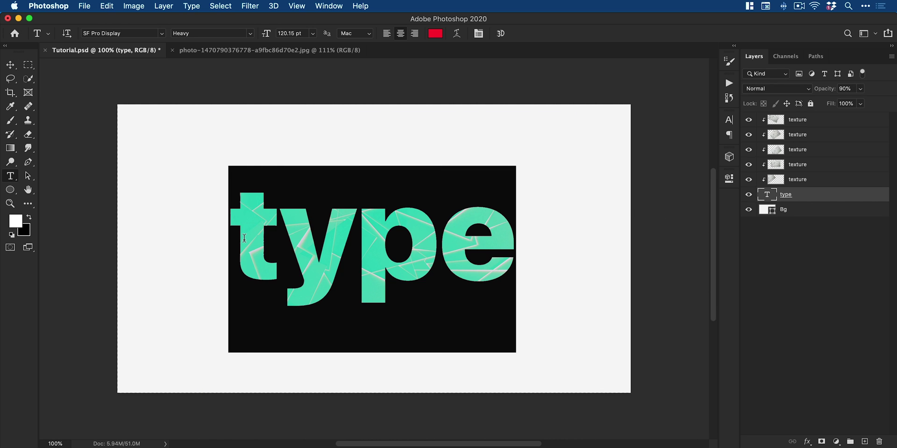
click(434, 39)
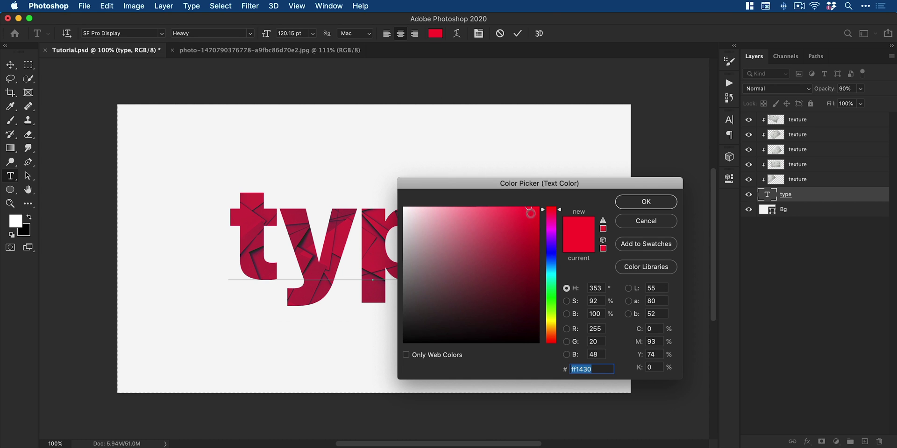
drag(551, 216, 550, 318)
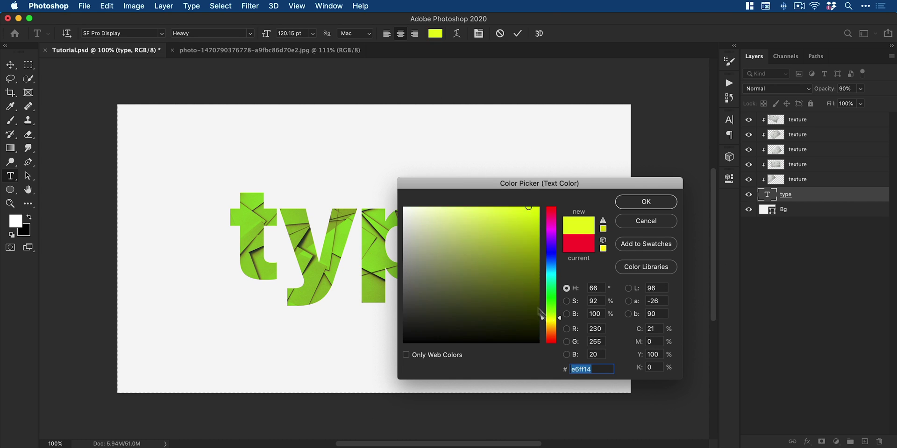
click(470, 222)
drag(470, 222, 401, 247)
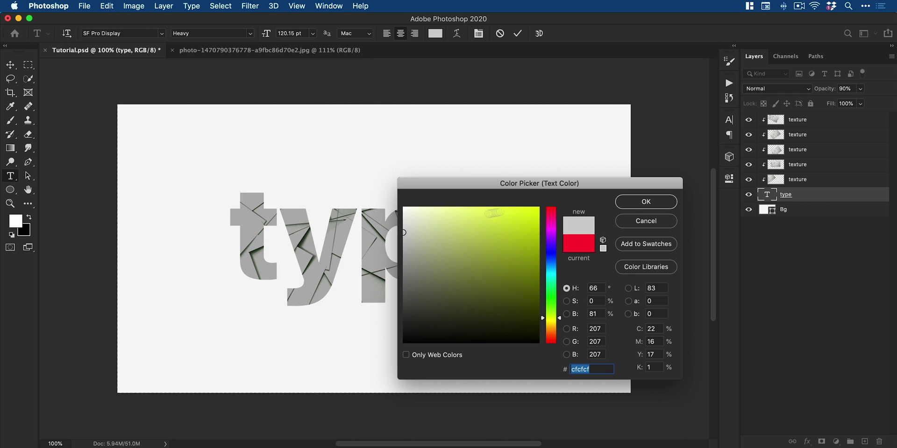
click(646, 201)
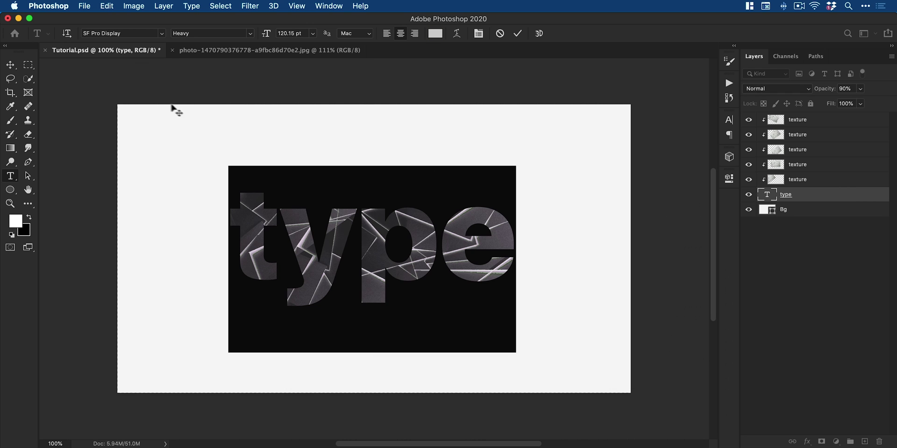
click(5, 66)
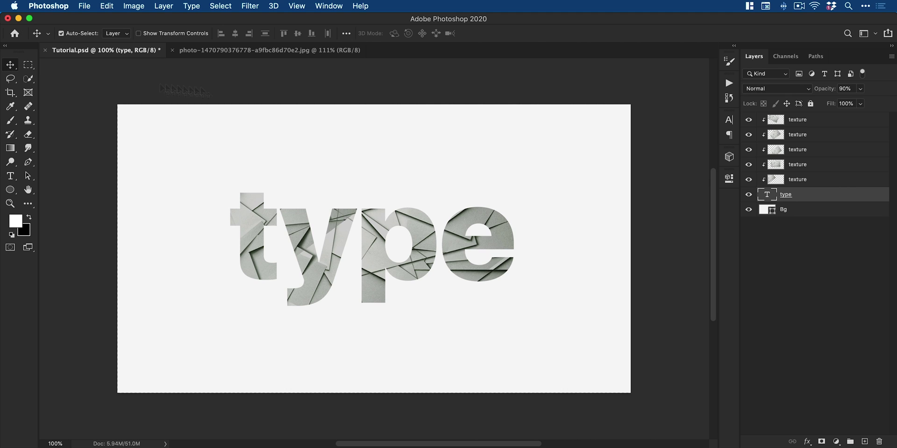
click(799, 181)
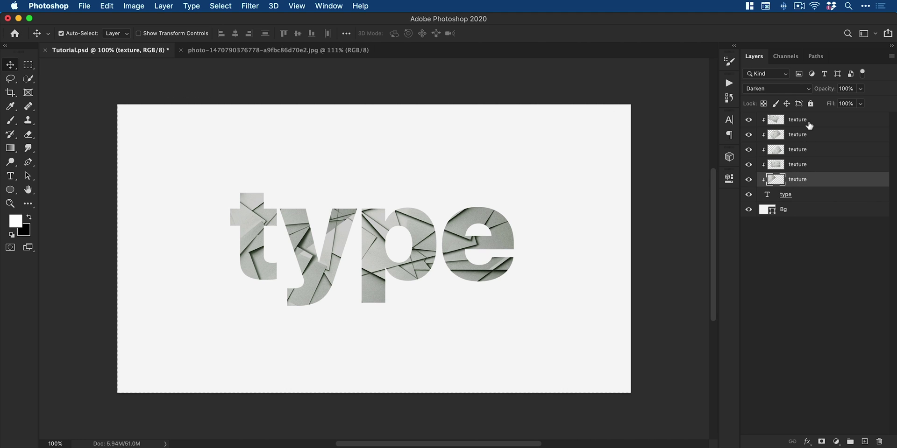
shift+click(809, 123)
click(786, 89)
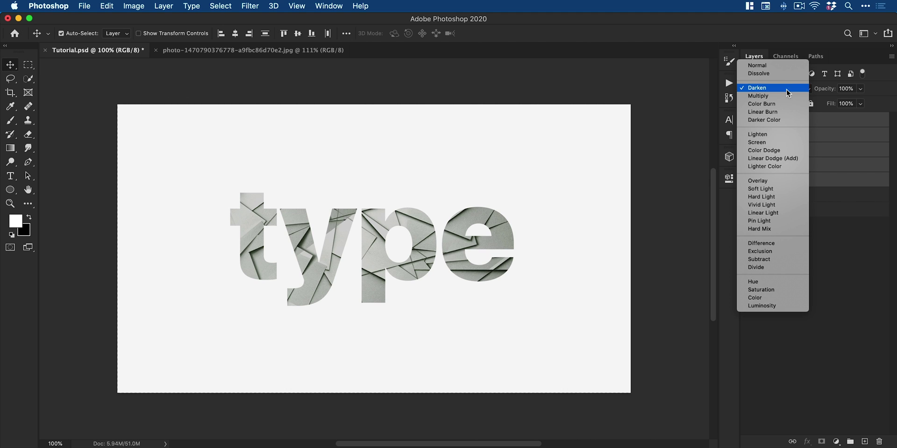
click(779, 66)
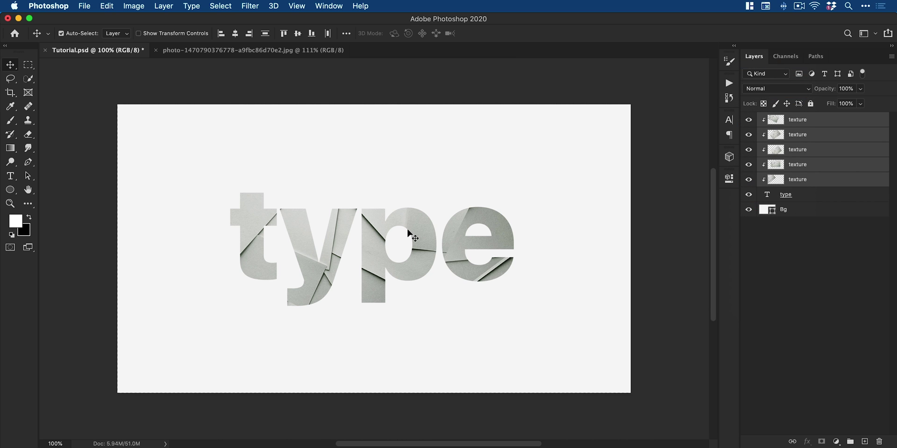
key(super+z)
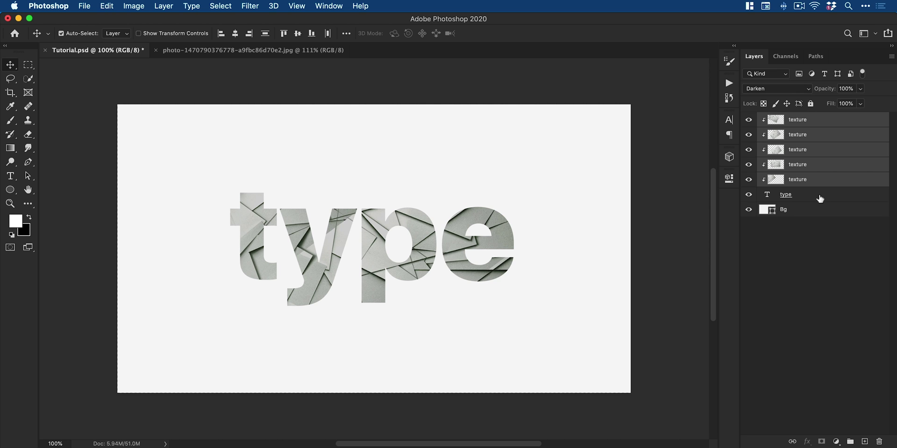
- Select the word 'type' with the Type tool and retype it as 'hello', keeping the paper-texture fill
key(t)
click(523, 243)
drag(523, 242, 217, 234)
text(he)
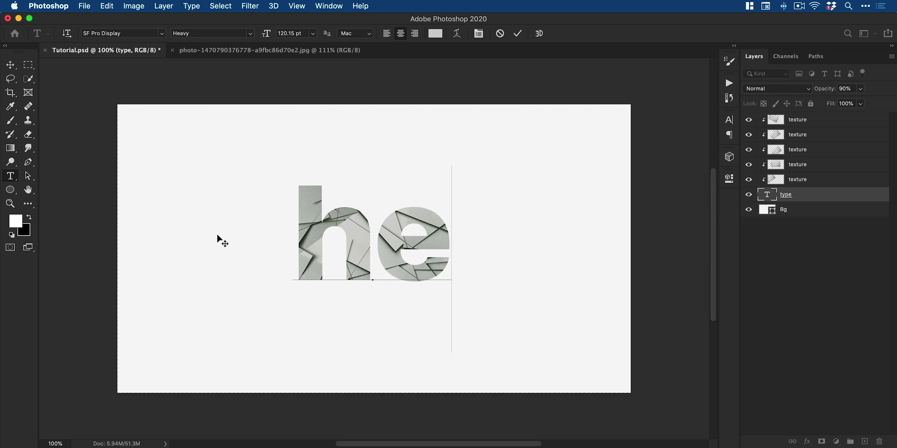